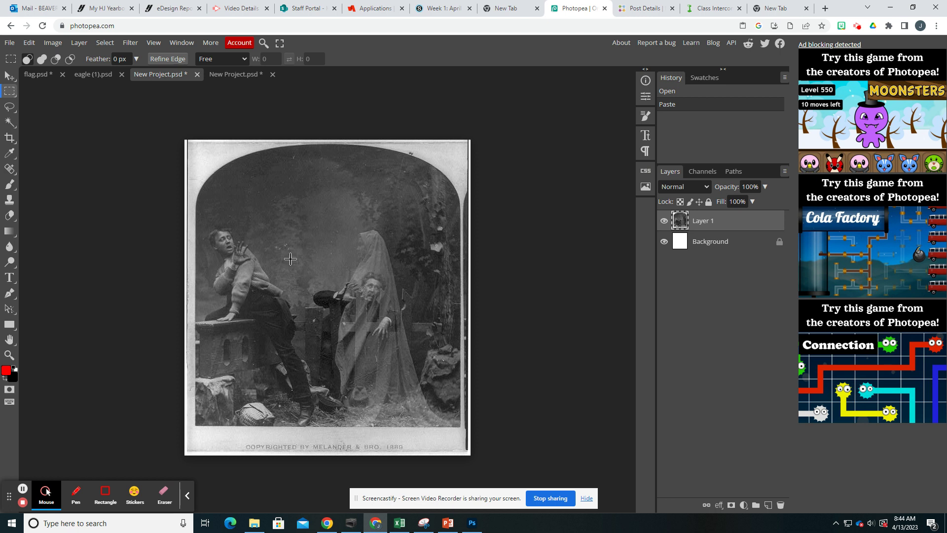
pyautogui.click(228, 75)
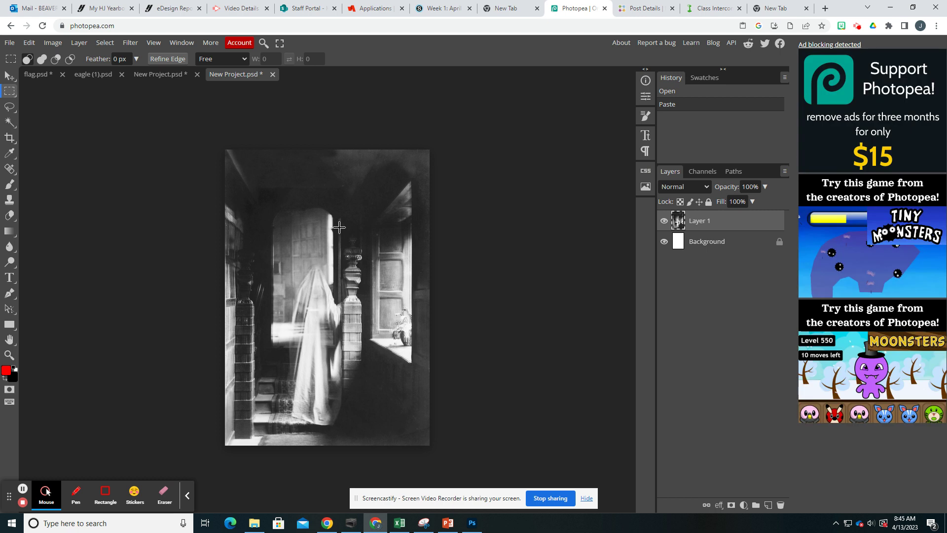
pyautogui.click(85, 77)
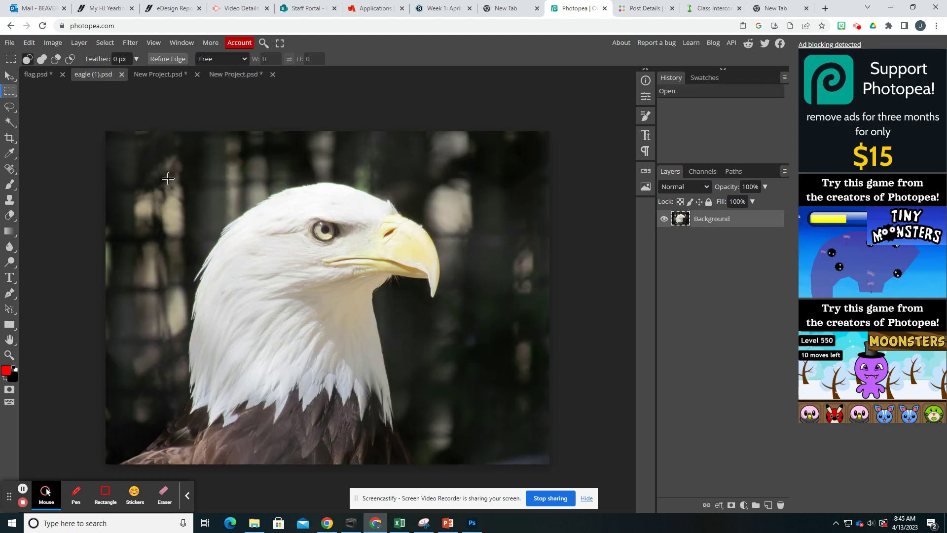
# Copy the entire image in flag.psd and paste it as a new layer over the eagle photo.
pyautogui.click(41, 78)
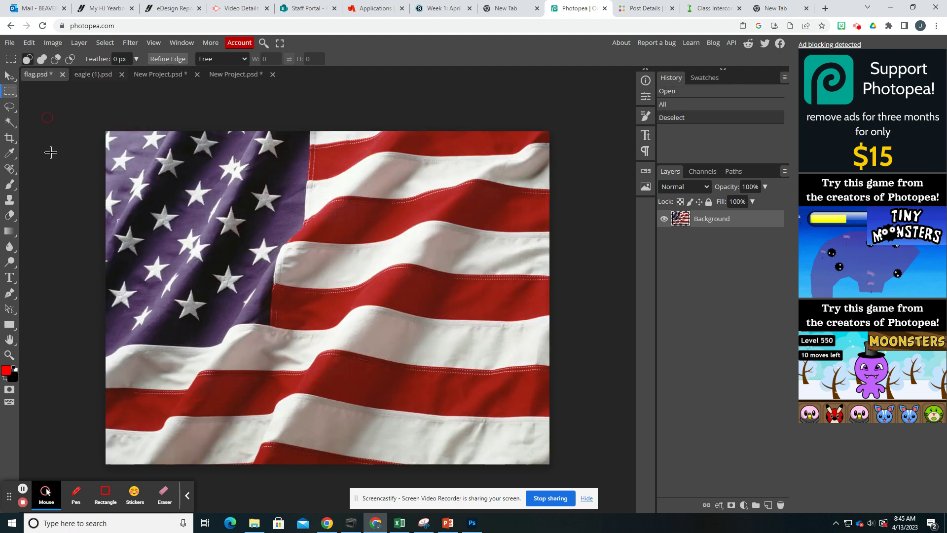
pyautogui.click(104, 44)
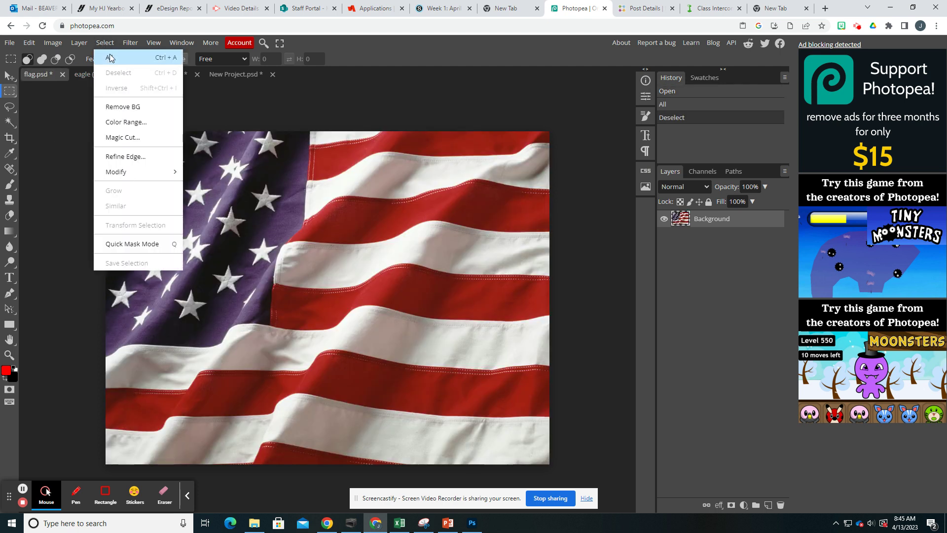
pyautogui.click(110, 57)
pyautogui.click(28, 43)
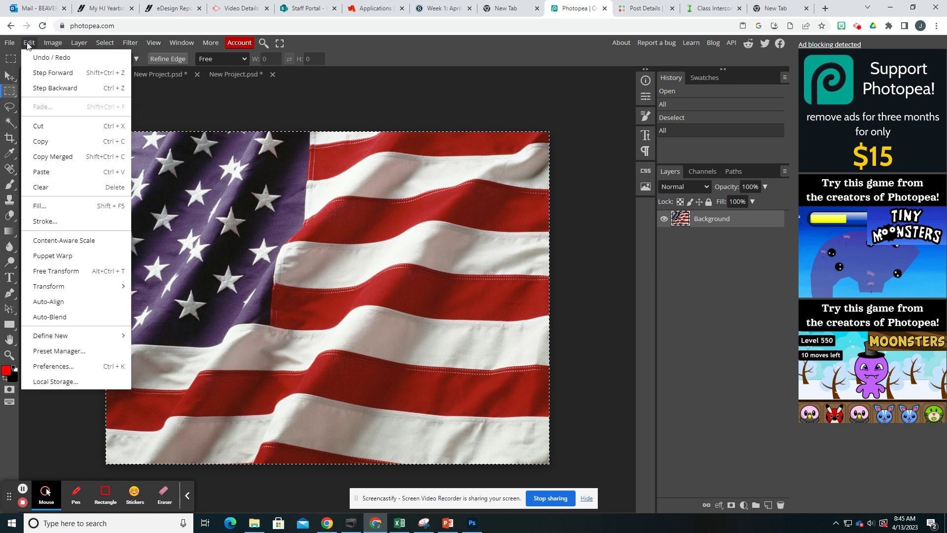
pyautogui.click(43, 142)
pyautogui.click(87, 74)
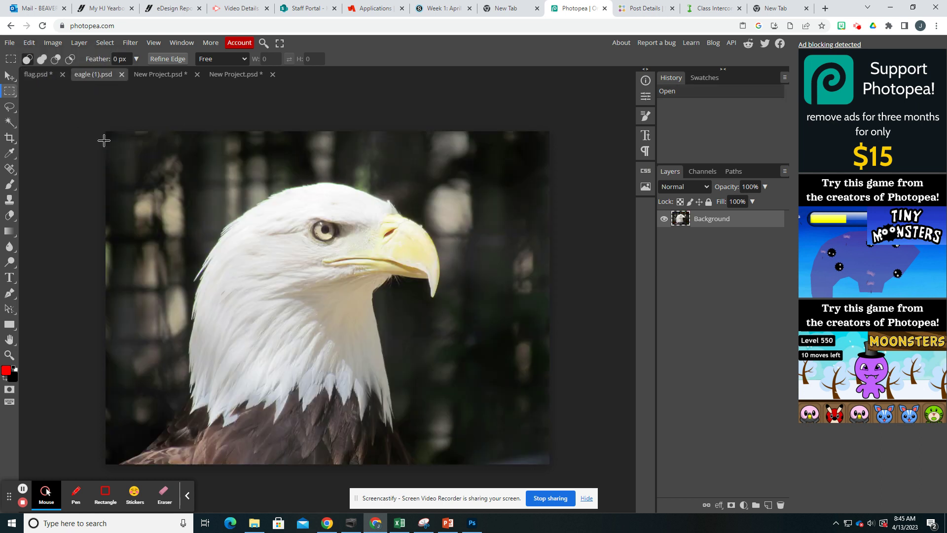
pyautogui.click(30, 43)
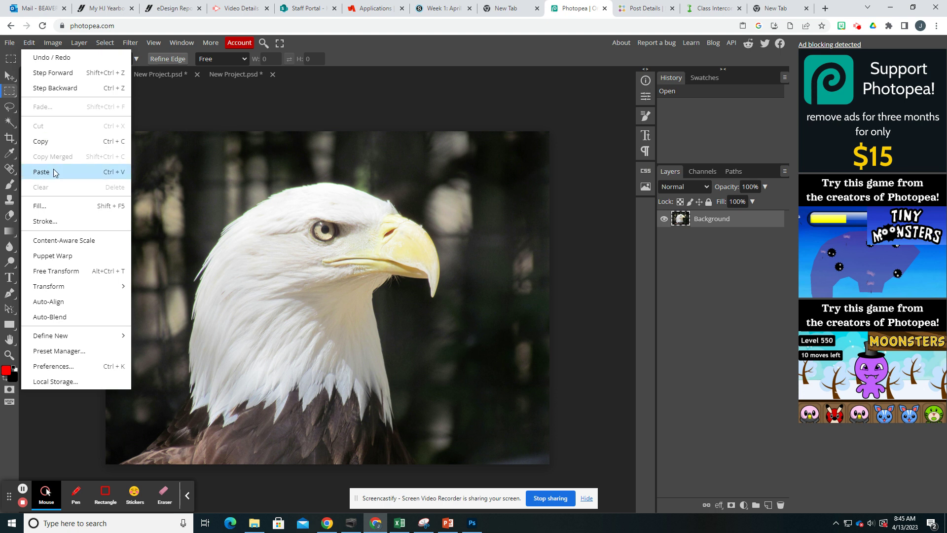
pyautogui.click(122, 176)
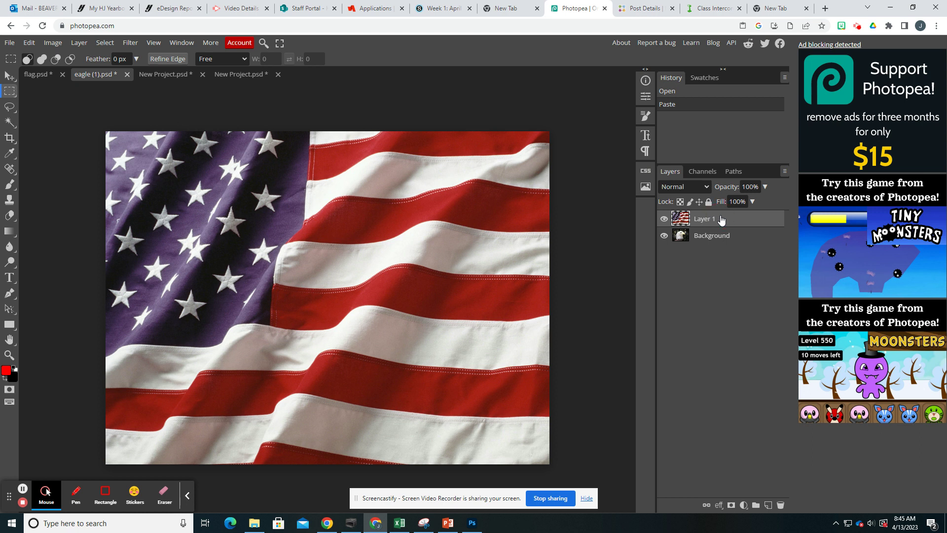
# Lower the flag layer's opacity to 41% and flatten the image.
pyautogui.click(765, 186)
pyautogui.moveTo(766, 201); pyautogui.dragTo(737, 203)
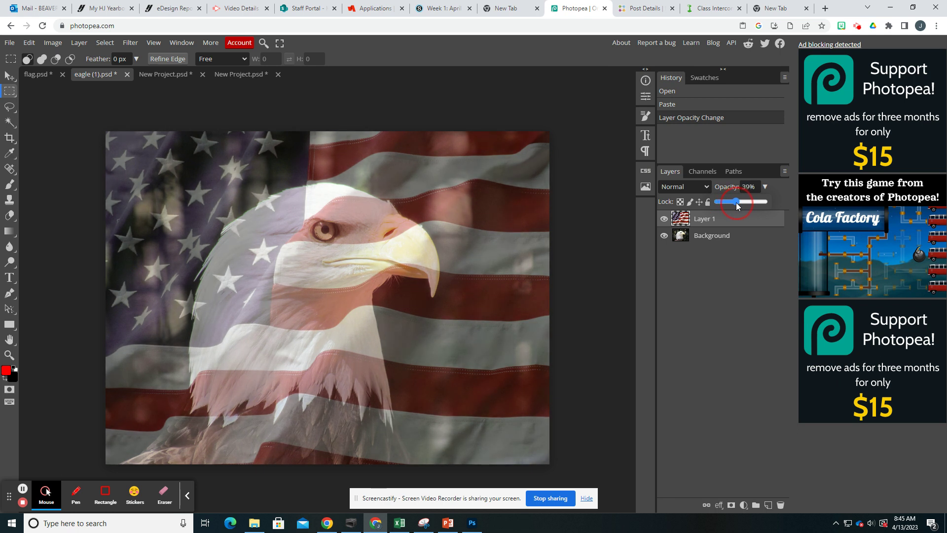
pyautogui.moveTo(738, 203); pyautogui.dragTo(737, 203)
pyautogui.click(78, 44)
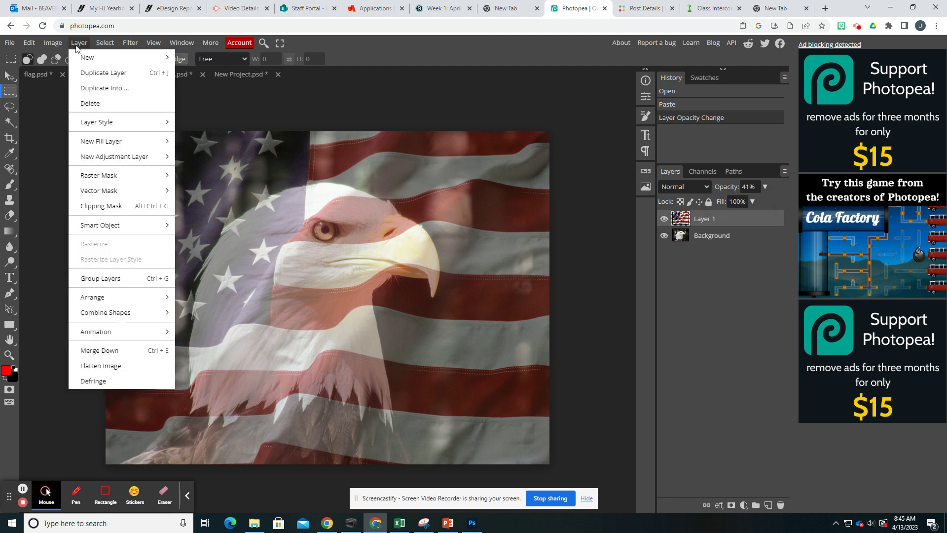
pyautogui.click(100, 367)
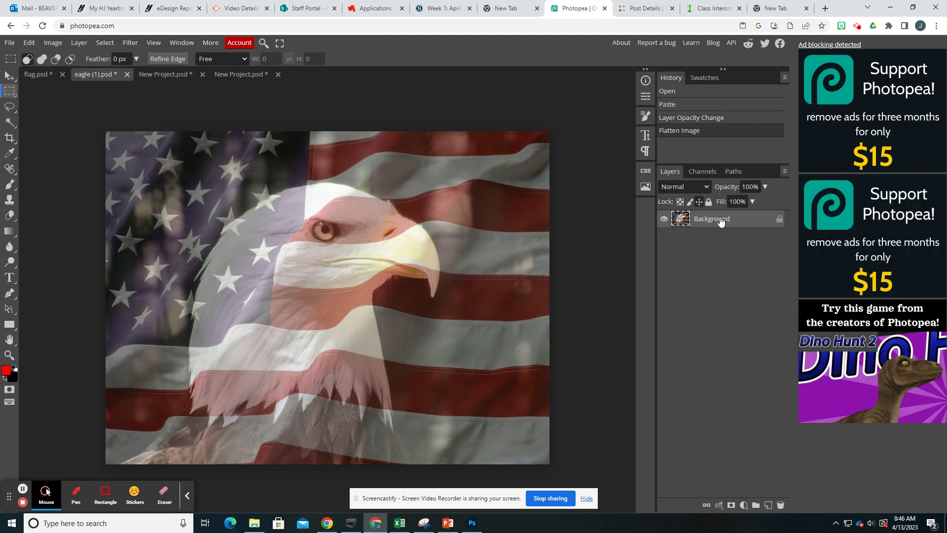
# Start a Magic Cut of the blended image and mark the eagle's lower neck as an area to keep.
pyautogui.click(102, 42)
pyautogui.click(133, 138)
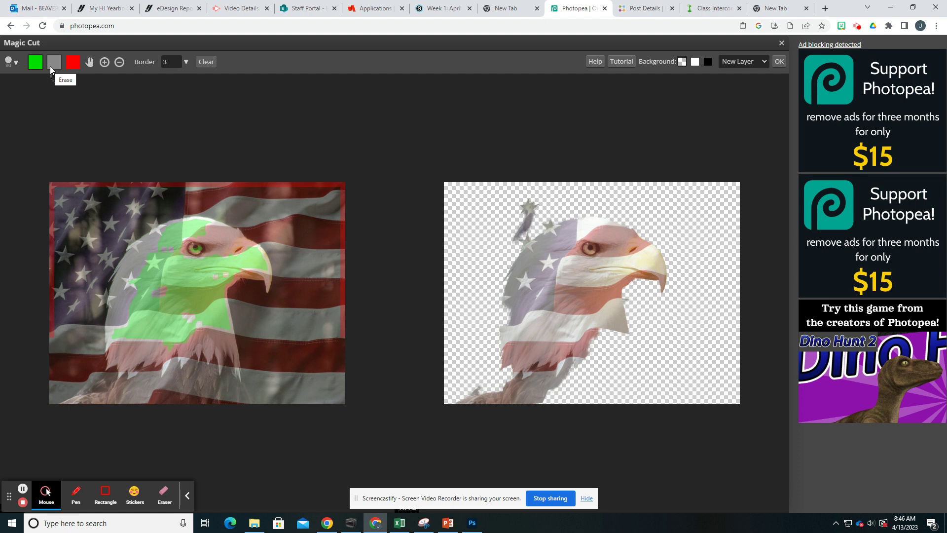
pyautogui.click(35, 64)
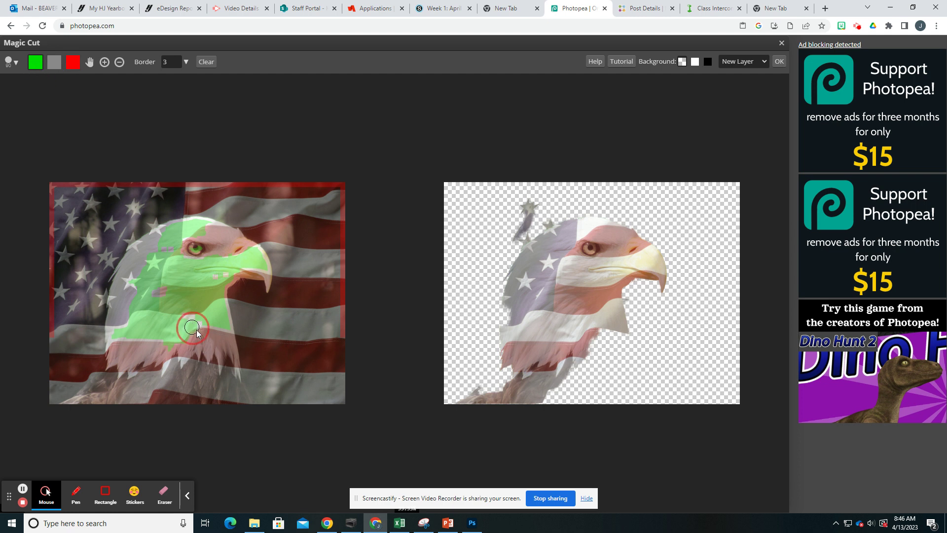
pyautogui.moveTo(218, 335); pyautogui.dragTo(221, 340)
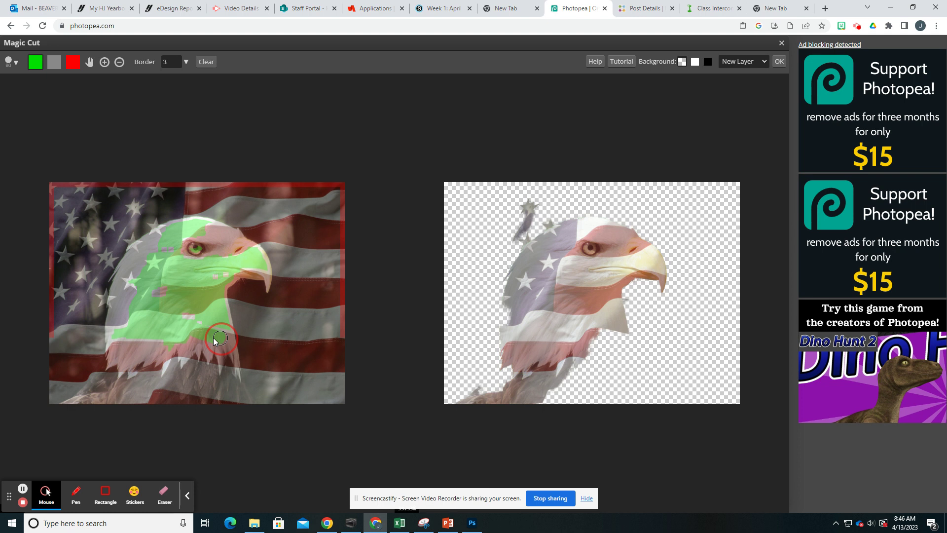
# Mark the background in front of the neck, below the chest feathers and above the back of the head for removal.
pyautogui.click(73, 62)
pyautogui.moveTo(246, 305)
pyautogui.mouseDown()
pyautogui.moveTo(265, 421)
pyautogui.moveTo(279, 439)
pyautogui.mouseUp()
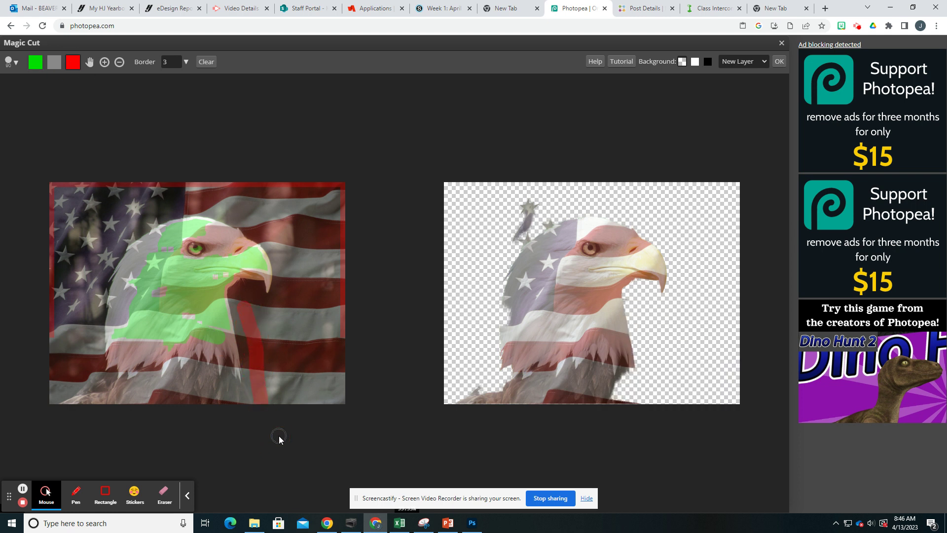
pyautogui.moveTo(100, 390)
pyautogui.mouseDown()
pyautogui.moveTo(171, 400)
pyautogui.moveTo(253, 390)
pyautogui.mouseUp()
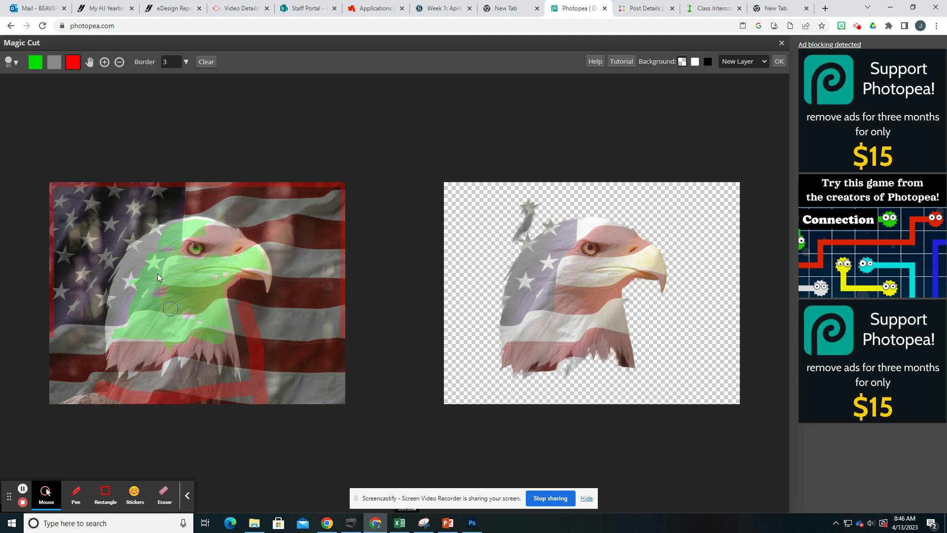
pyautogui.moveTo(138, 205); pyautogui.dragTo(106, 243)
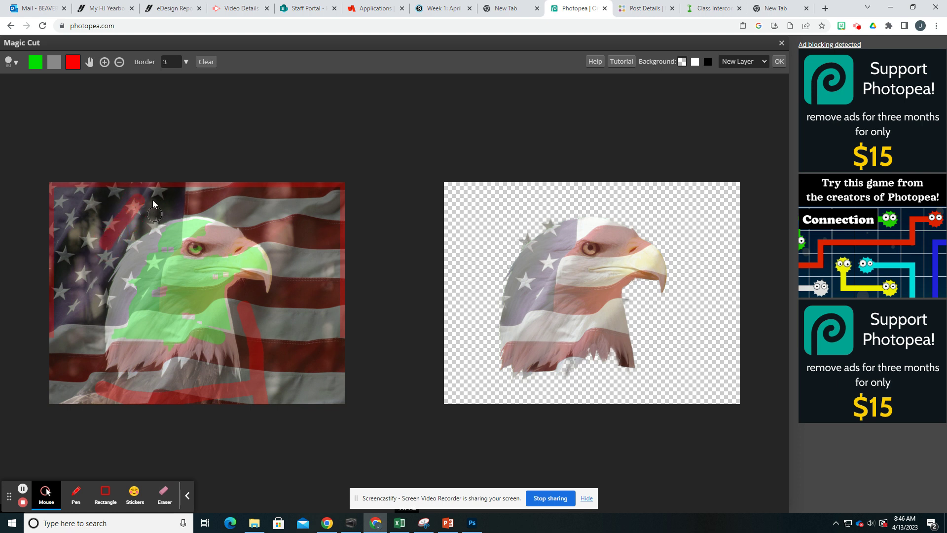
# Mark the back of the eagle's head to keep and the stars just outside it for removal, and output the cut to a new layer.
pyautogui.click(37, 63)
pyautogui.click(161, 238)
pyautogui.moveTo(161, 238); pyautogui.dragTo(126, 269)
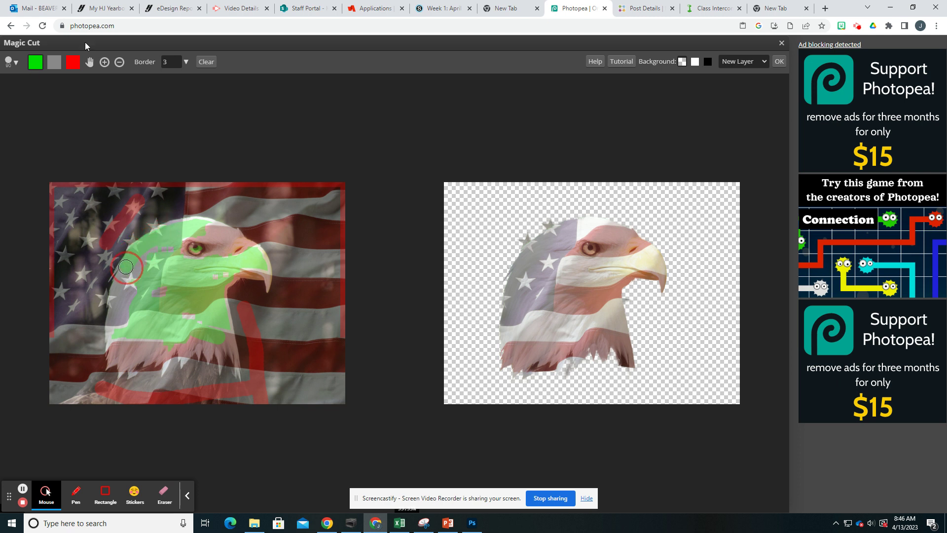
pyautogui.click(69, 63)
pyautogui.moveTo(157, 220)
pyautogui.mouseDown()
pyautogui.moveTo(157, 209)
pyautogui.moveTo(106, 267)
pyautogui.moveTo(122, 265)
pyautogui.mouseUp()
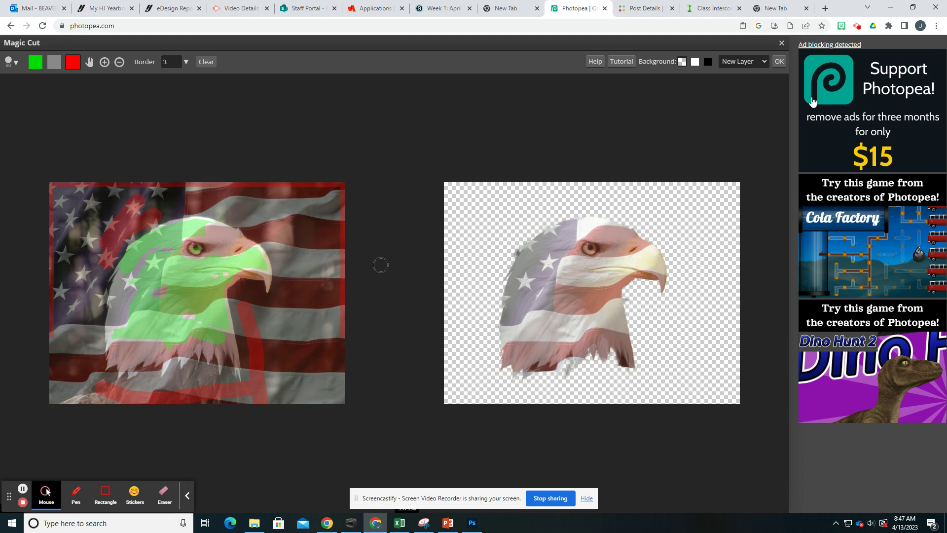
pyautogui.click(780, 62)
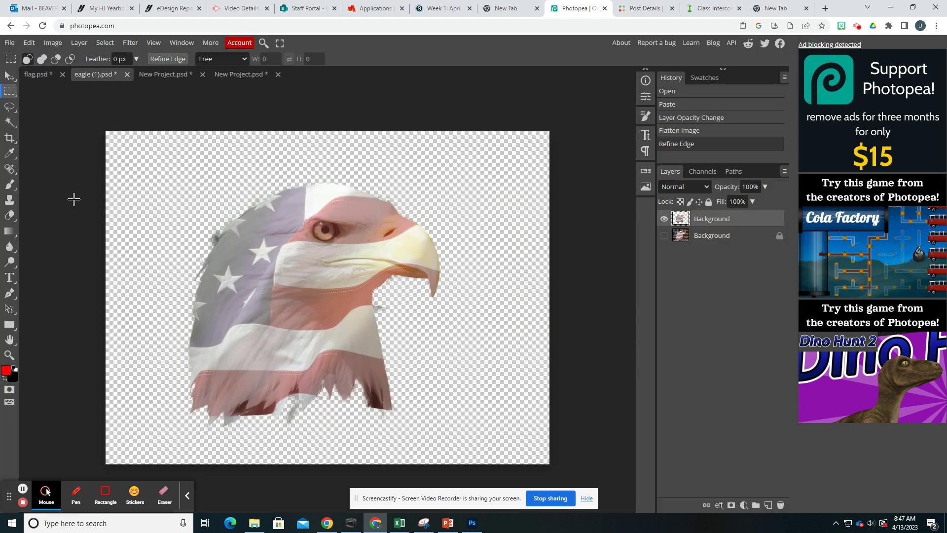
# Erase the leftover smudge beside the back of the eagle's head using a 250 px eraser with 100% hardness.
pyautogui.click(10, 216)
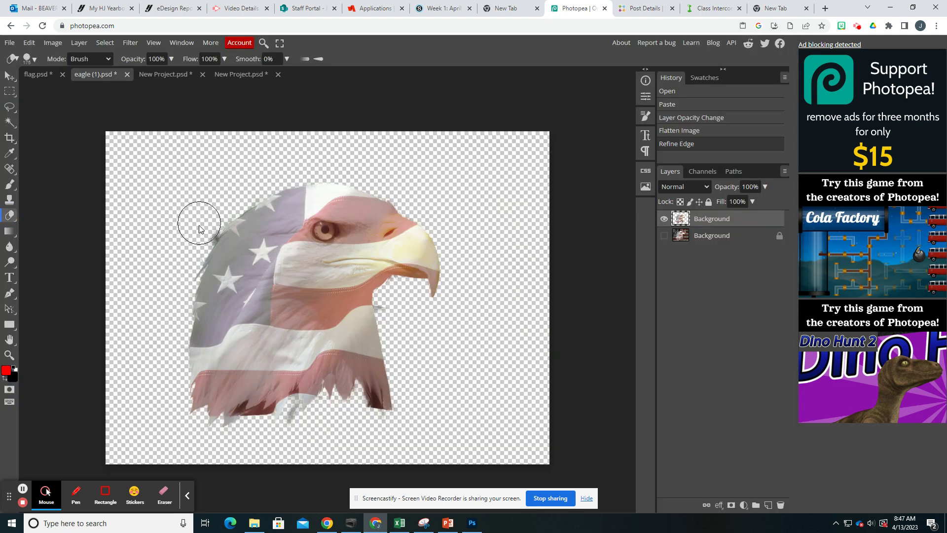
pyautogui.press('[')
pyautogui.press('[')
pyautogui.press('[')
pyautogui.press('[')
pyautogui.press('[')
pyautogui.press('[')
pyautogui.press('[')
pyautogui.press('[')
pyautogui.press(']')
pyautogui.press(']')
pyautogui.press(']')
pyautogui.press(']')
pyautogui.press(']')
pyautogui.press(']')
pyautogui.press(']')
pyautogui.press(']')
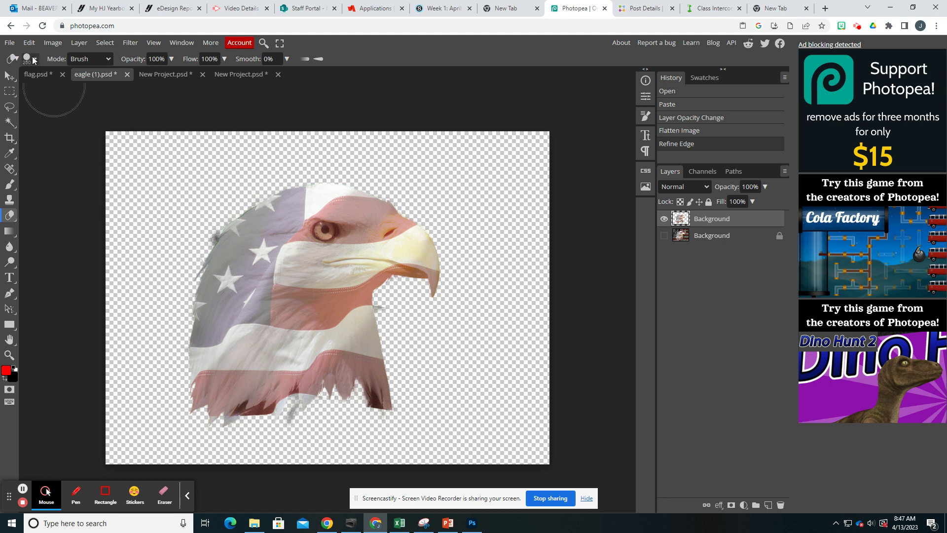
pyautogui.click(34, 61)
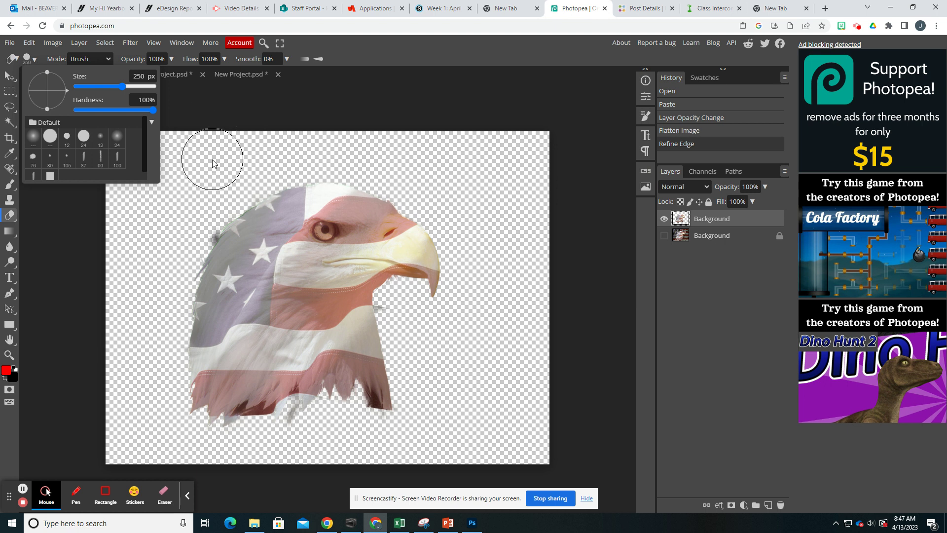
pyautogui.click(206, 145)
pyautogui.click(191, 227)
# Erase the ragged, faded feather remnants along the lower edge of the eagle's neck.
pyautogui.click(301, 428)
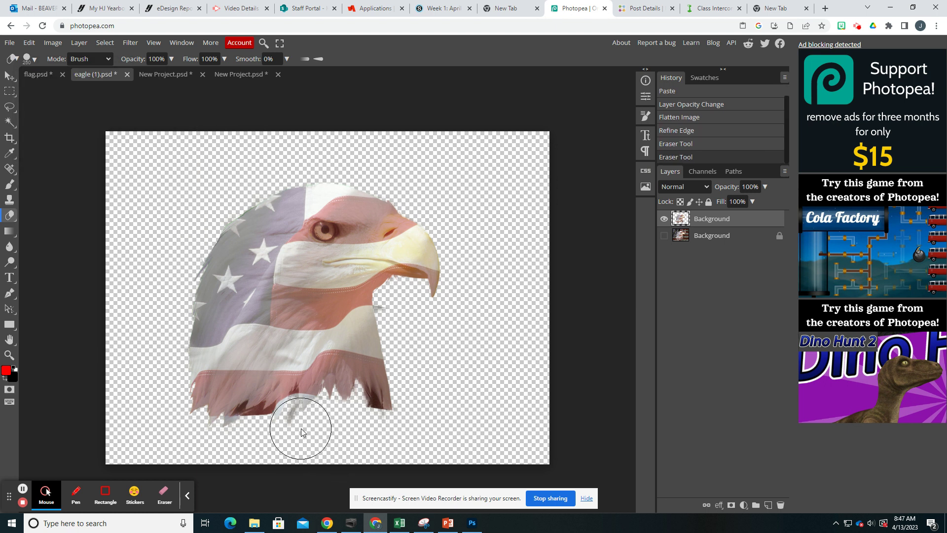
pyautogui.click(353, 419)
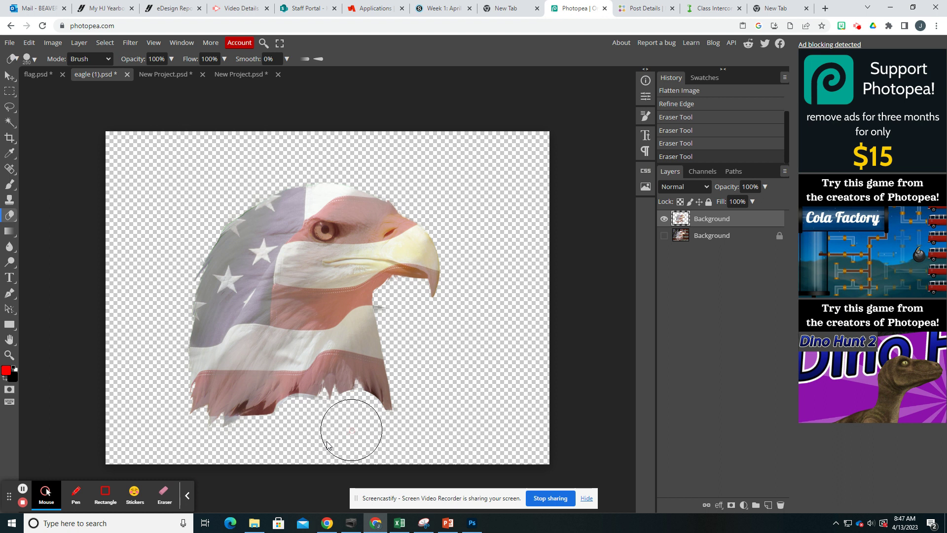
pyautogui.click(266, 437)
pyautogui.click(252, 446)
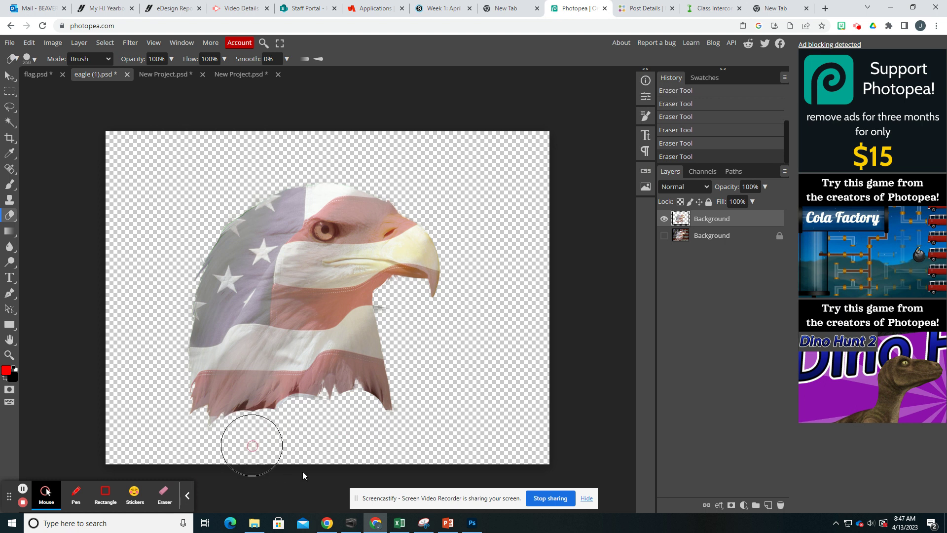
pyautogui.click(294, 431)
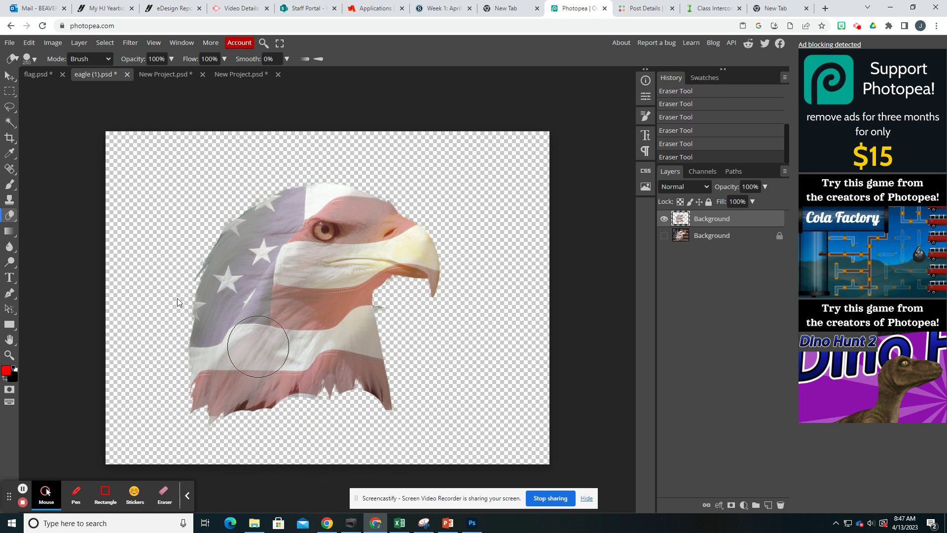
# Shrink the eraser brush and erase the stray spot in front of the eagle's throat.
pyautogui.press('[')
pyautogui.press('[')
pyautogui.press('[')
pyautogui.press('[')
pyautogui.press('[')
pyautogui.press('[')
pyautogui.click(385, 309)
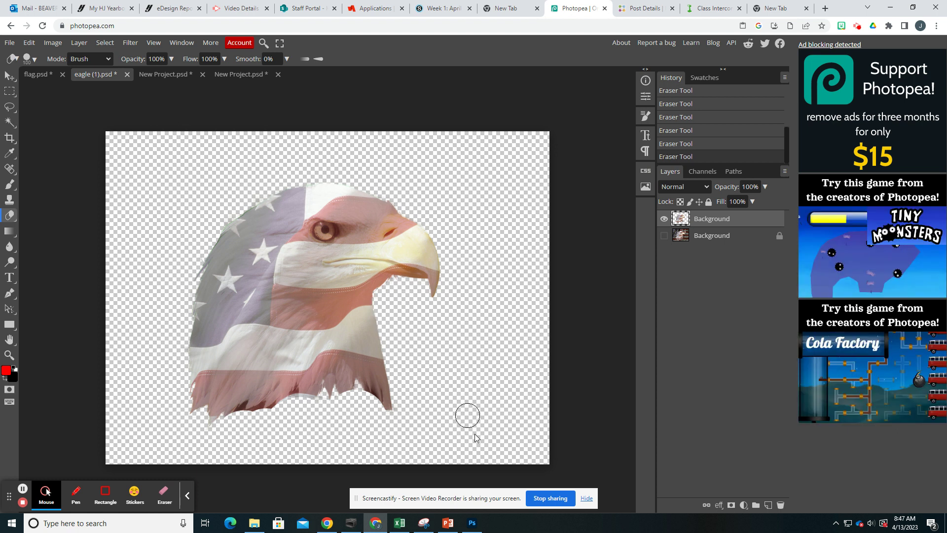